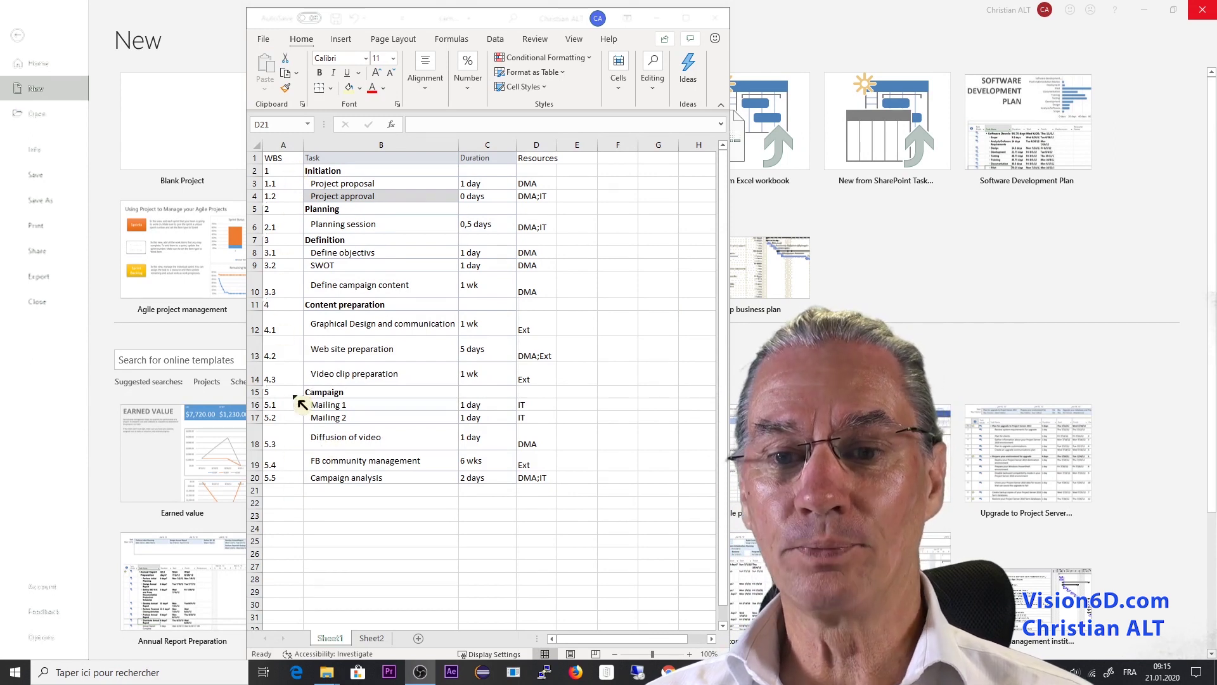
Bring Microsoft Project forward and start a new project from an Excel workbook.
left_click(226, 28)
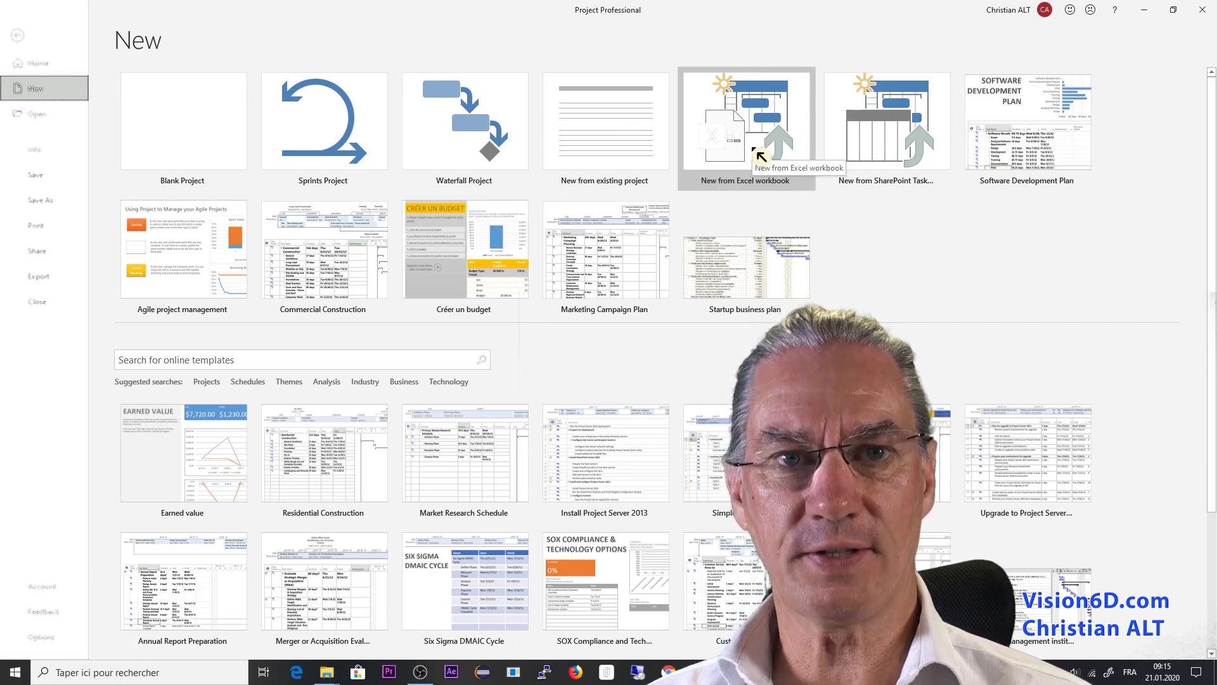
left_click(760, 156)
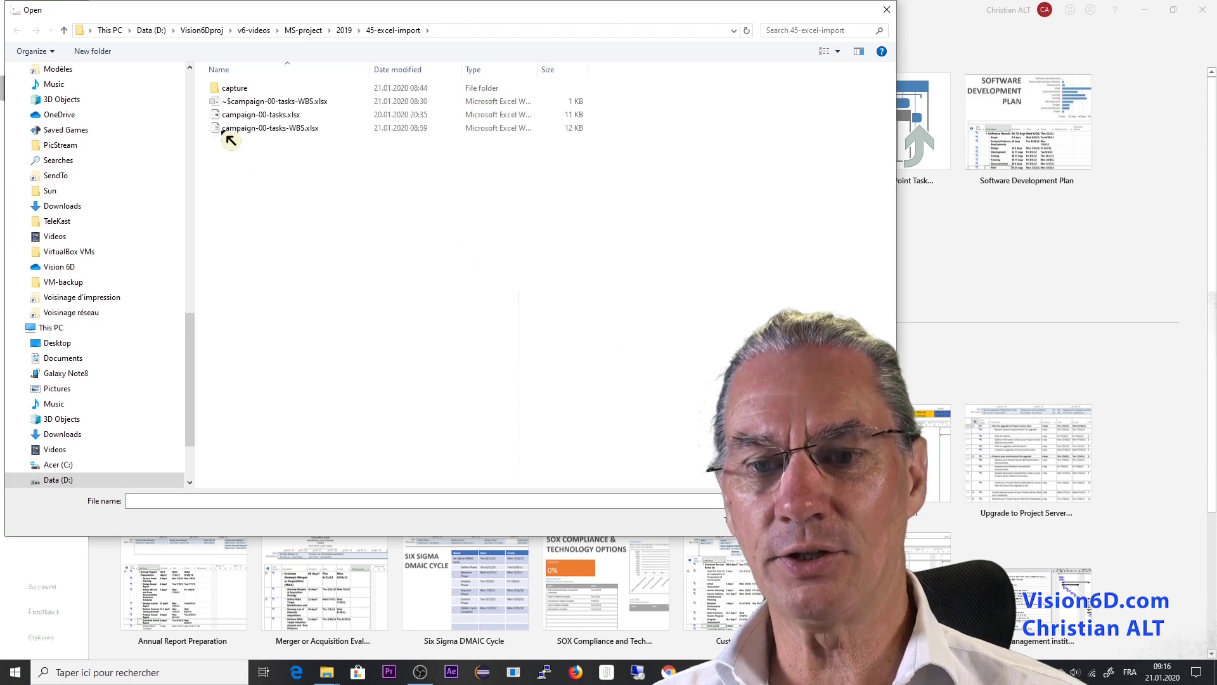
Import campaign-00-tasks-WBS.xlsx with a new map, as a new project, bringing in tasks only.
double_click(222, 130)
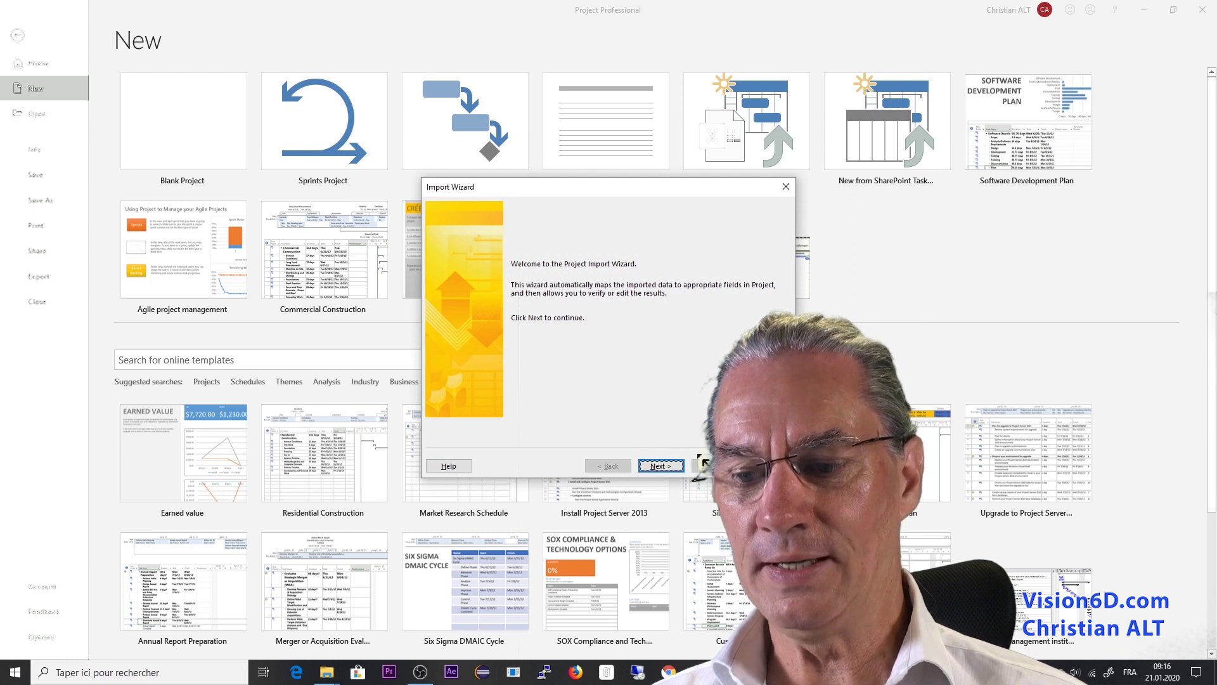
left_click(661, 466)
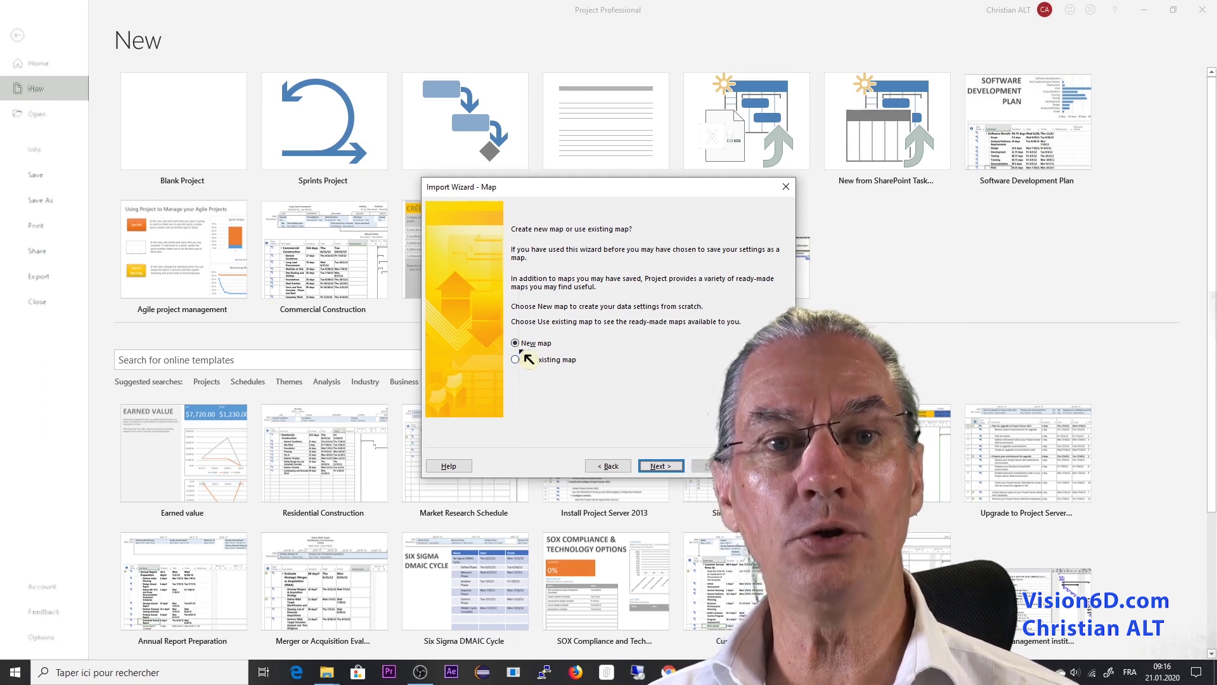
left_click(661, 467)
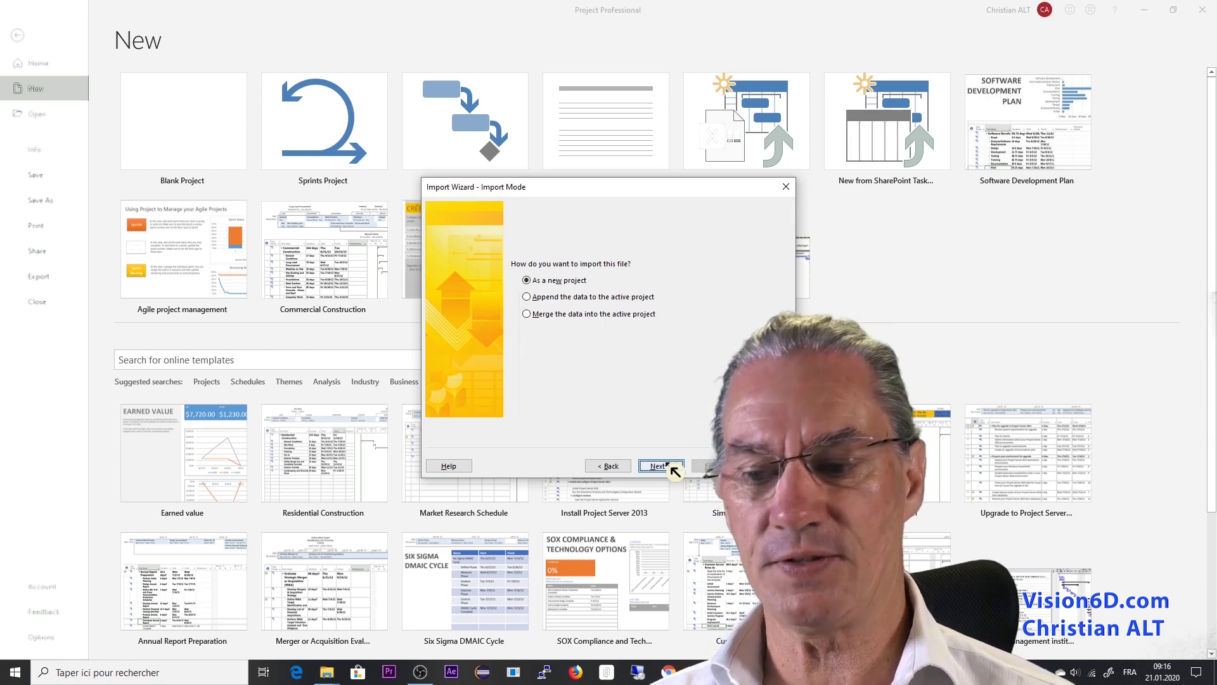
left_click(670, 468)
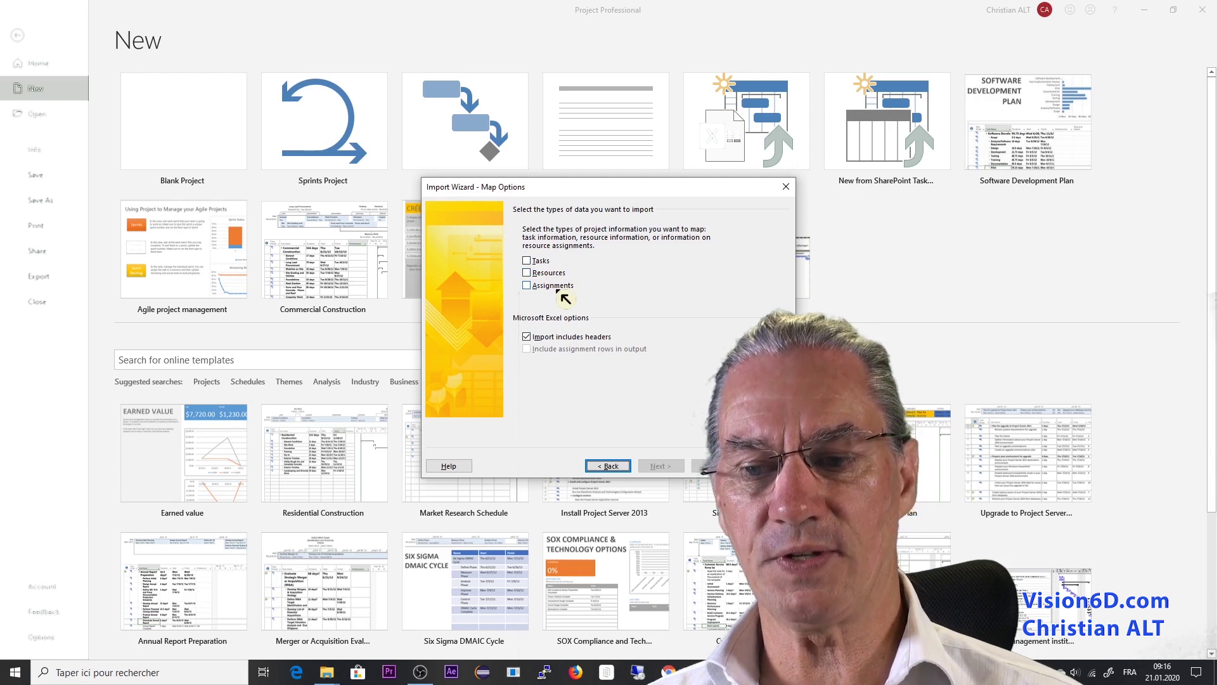
left_click(533, 260)
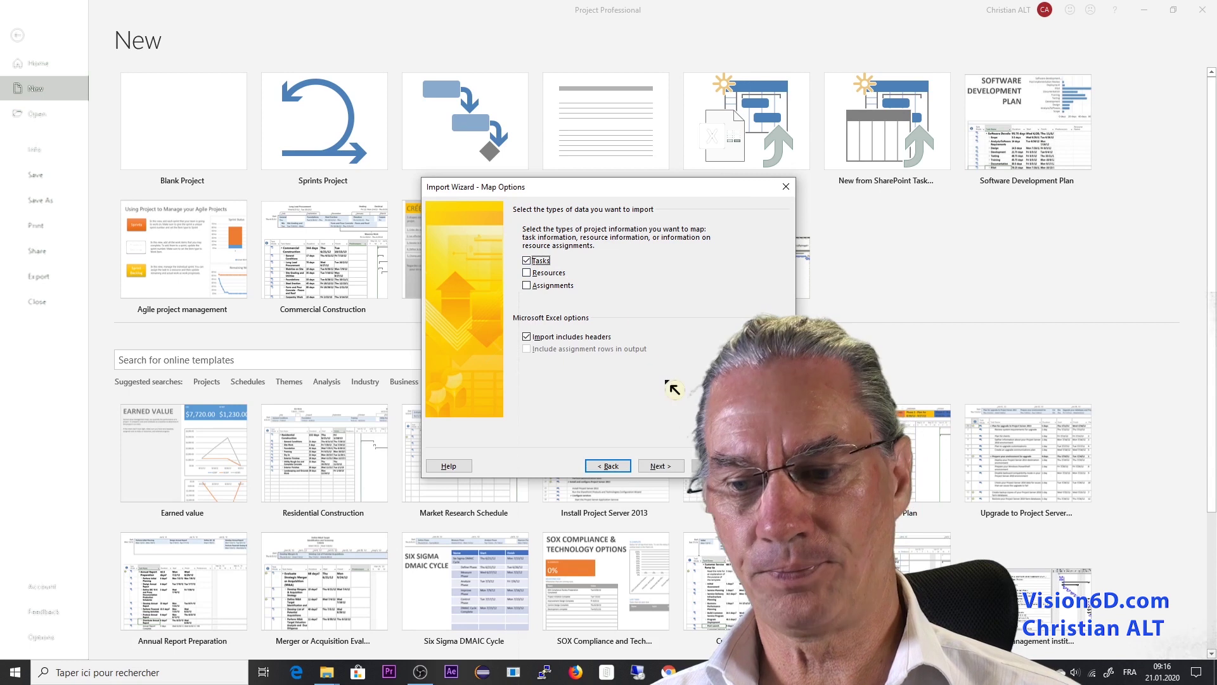
left_click(672, 472)
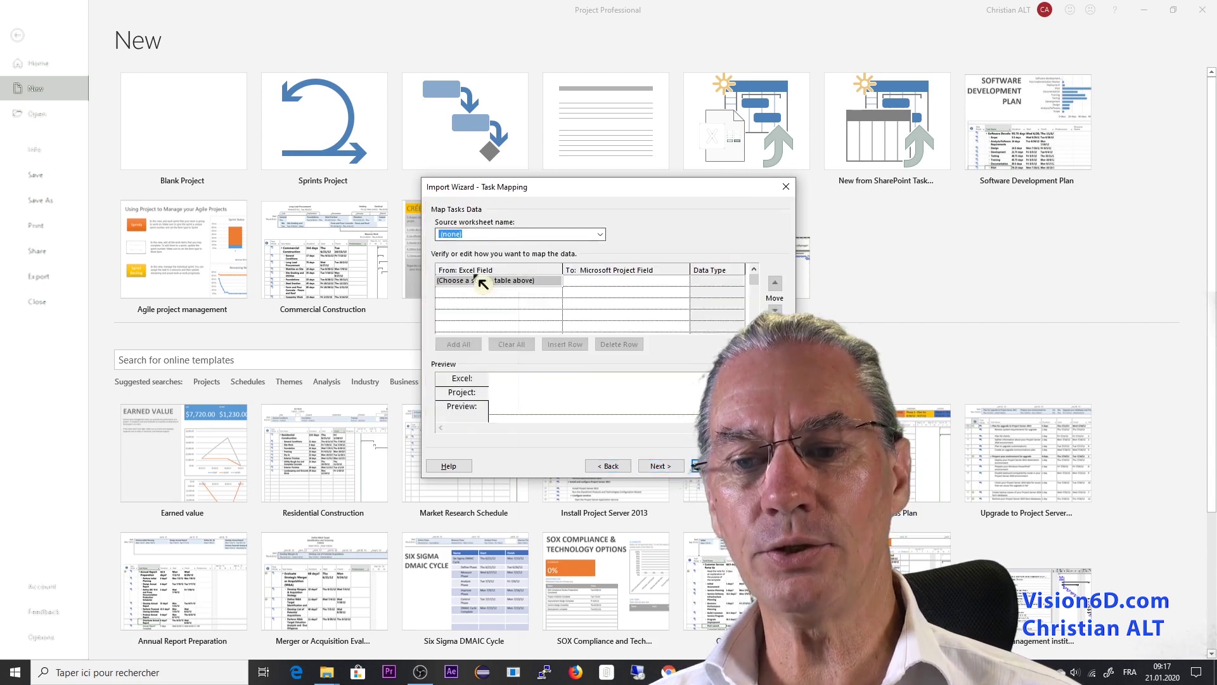
Use Sheet1 as the source worksheet and map the Task column to Name.
left_click(602, 236)
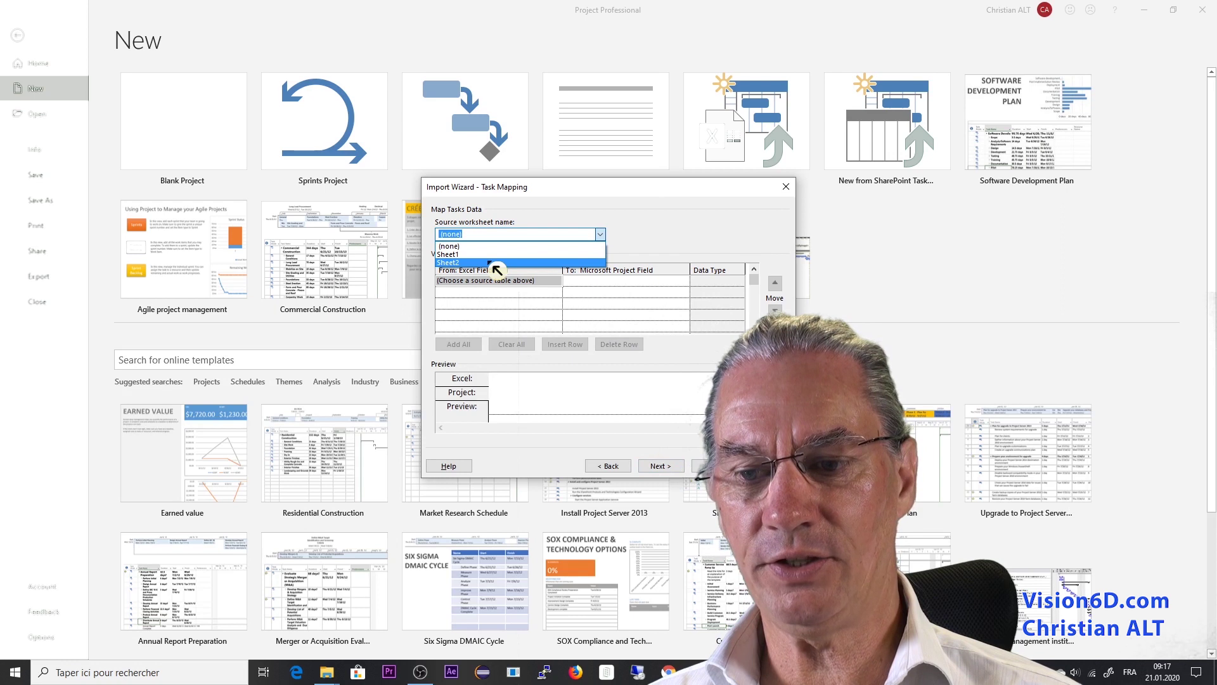
left_click(493, 255)
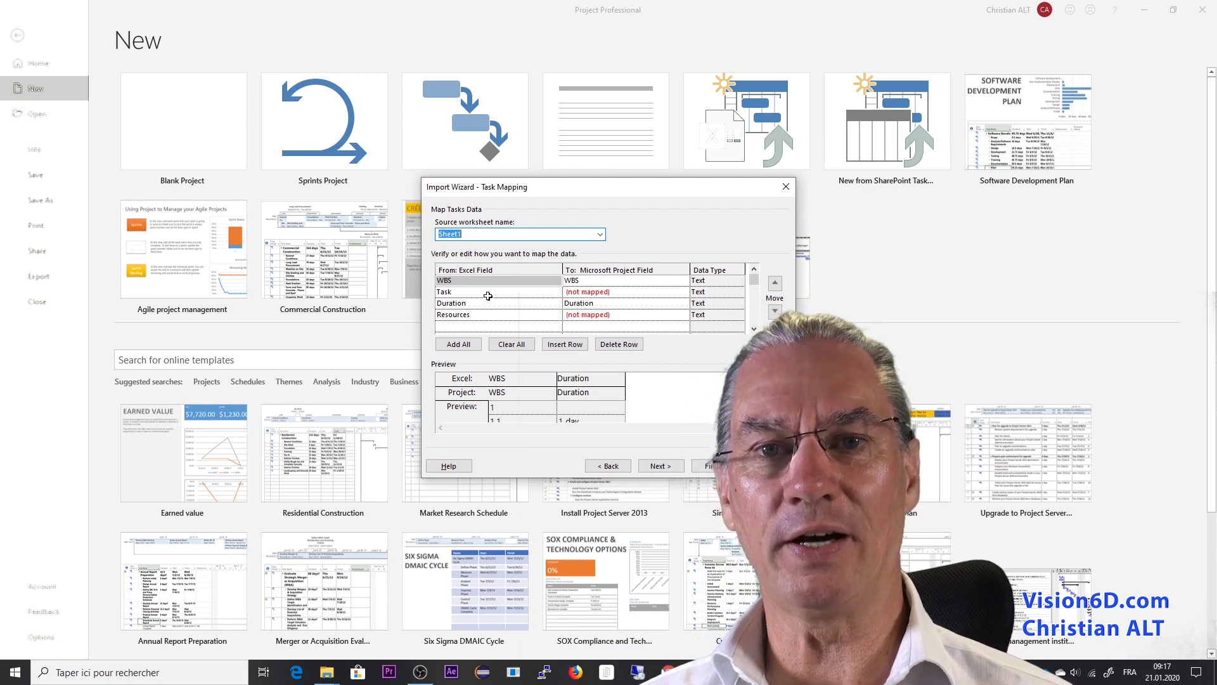
left_click(684, 292)
left_click(688, 296)
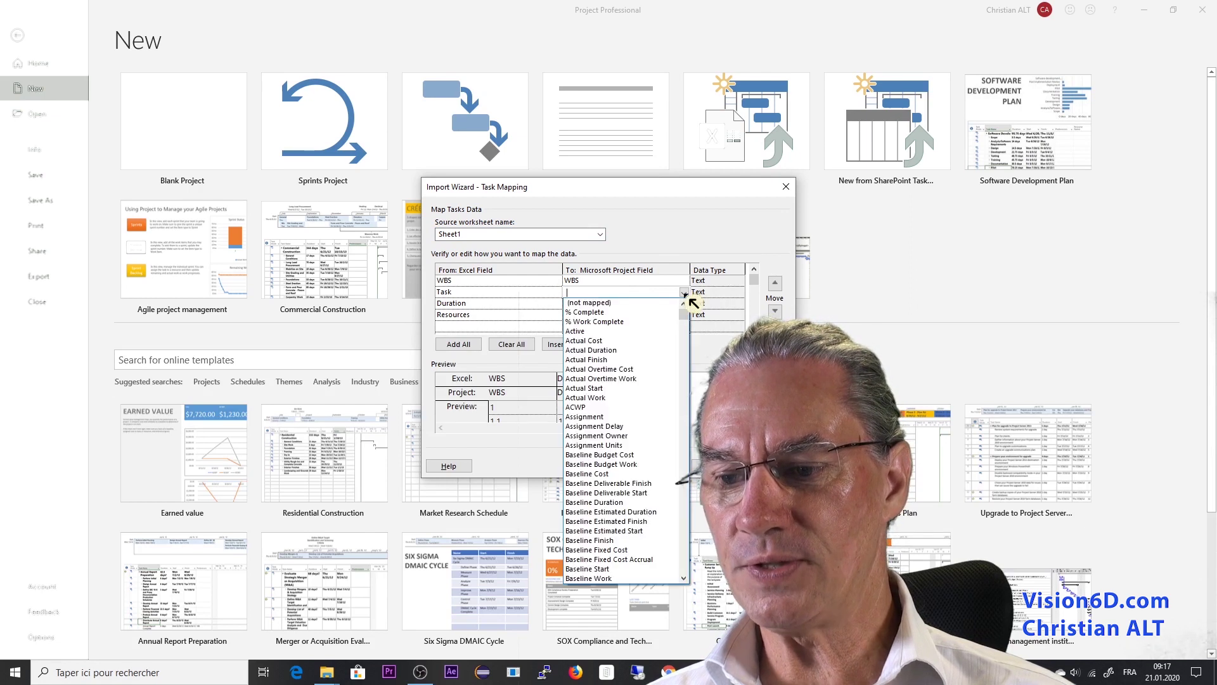
scroll(640, 345, "down", 7)
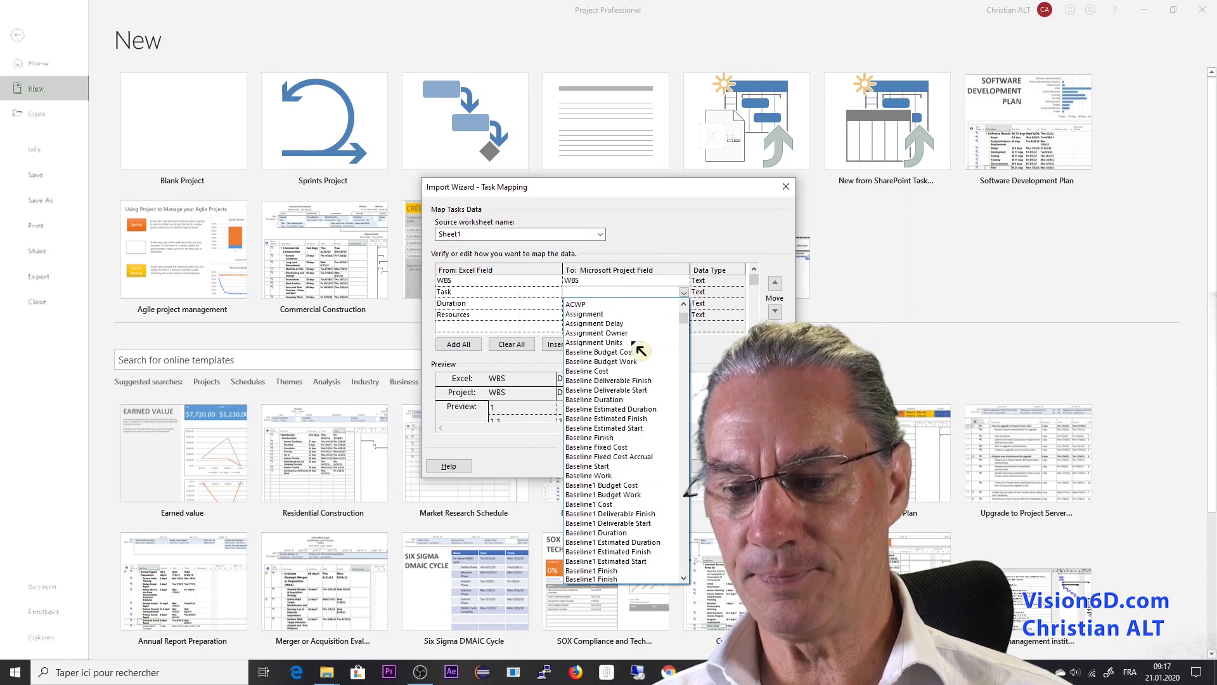
scroll(641, 350, "down", 15)
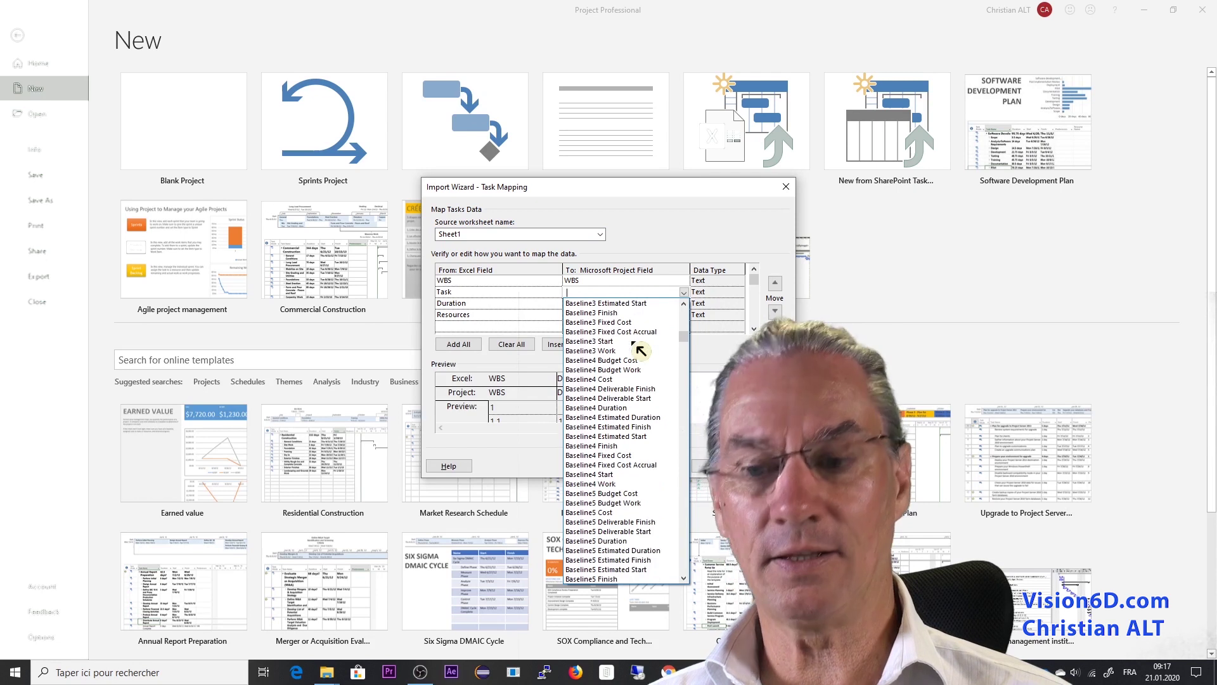
scroll(640, 349, "down", 20)
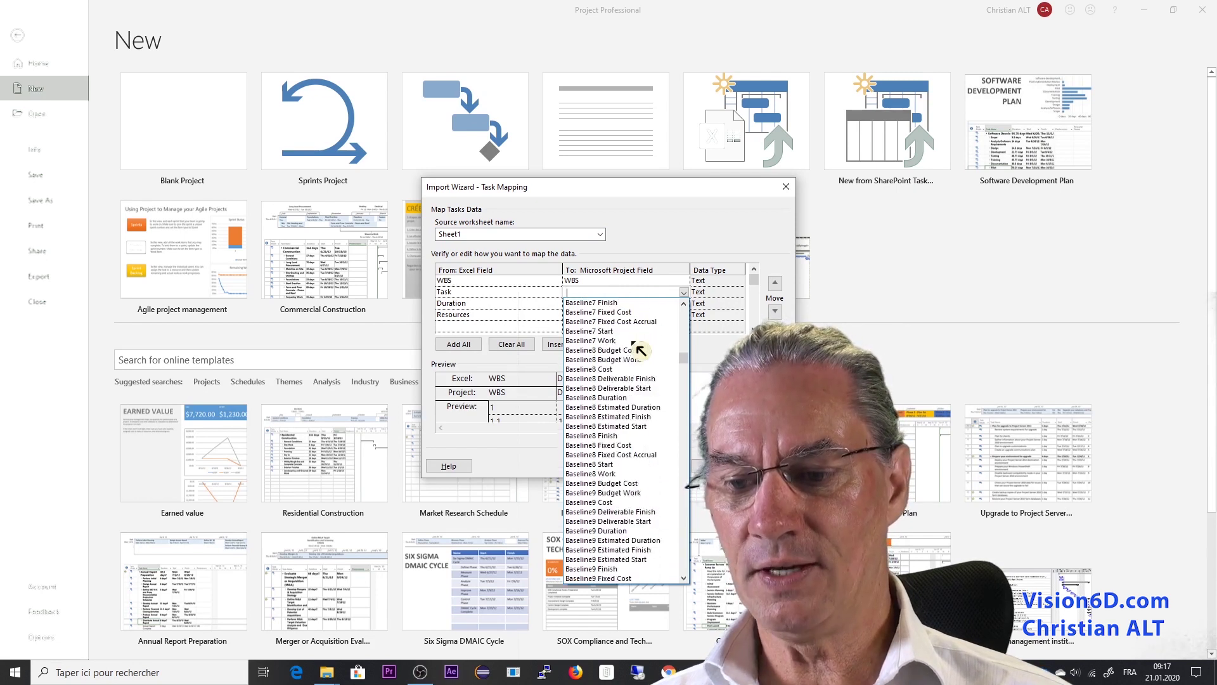
scroll(640, 350, "down", 17)
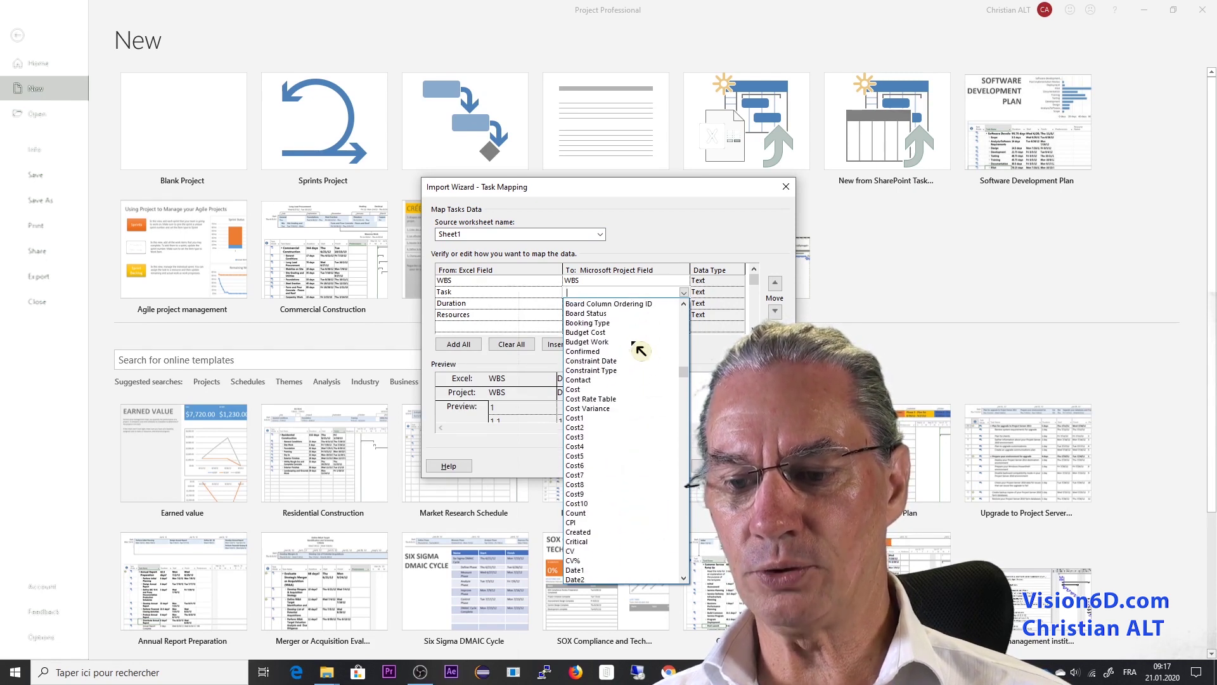
scroll(637, 348, "down", 1)
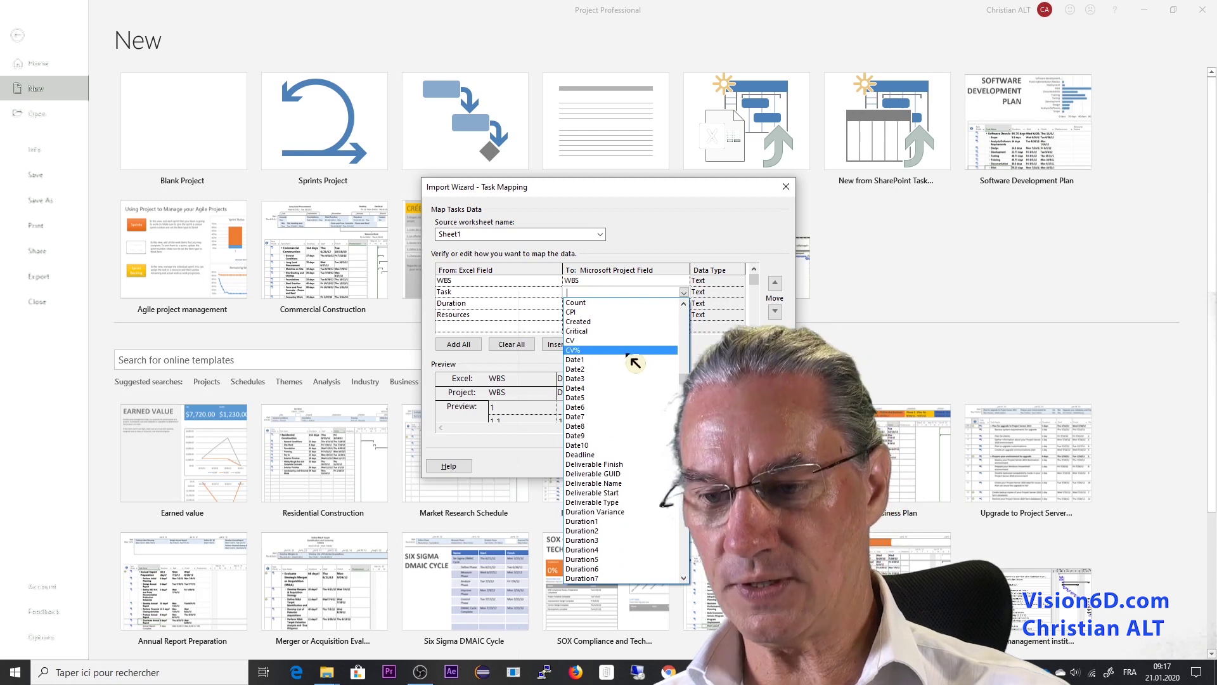
type("Name")
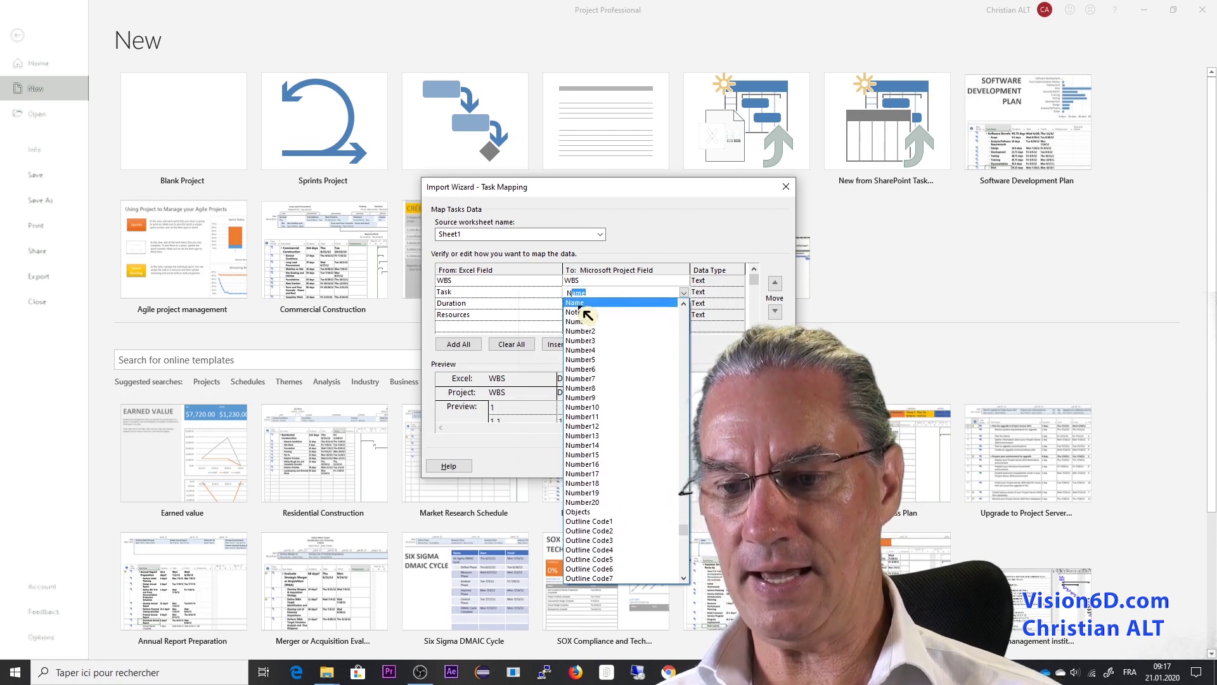
key("Return")
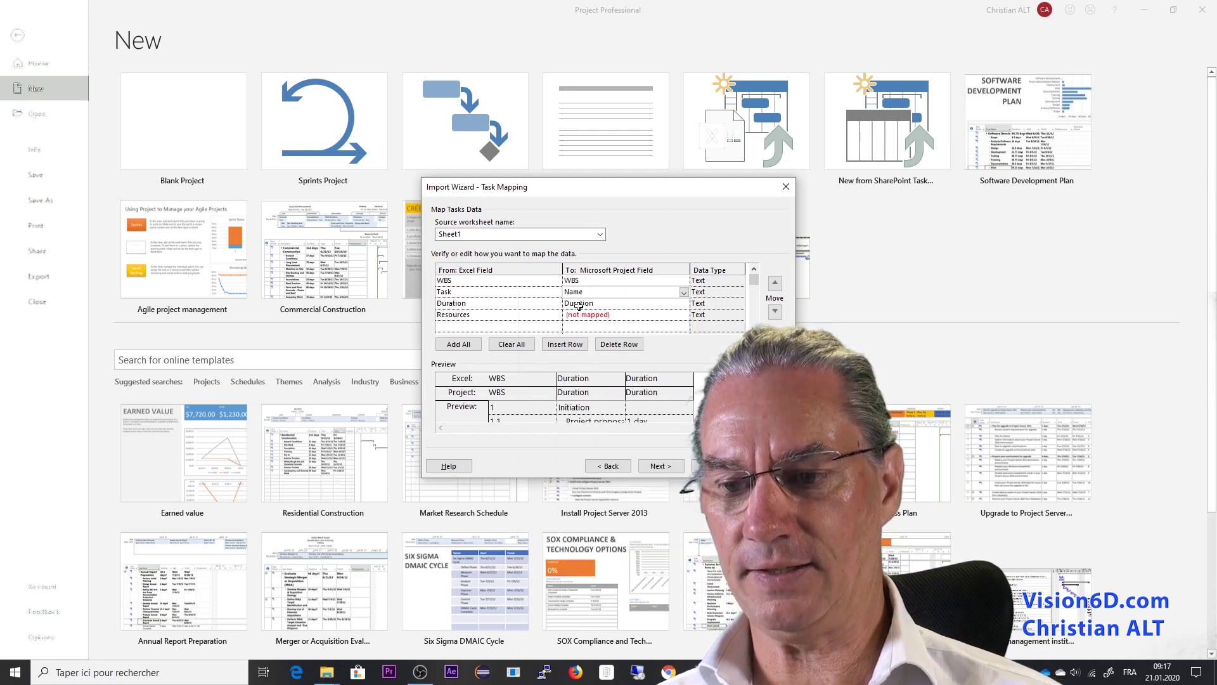
Map the Resources column to the Resource Names field.
left_click(659, 314)
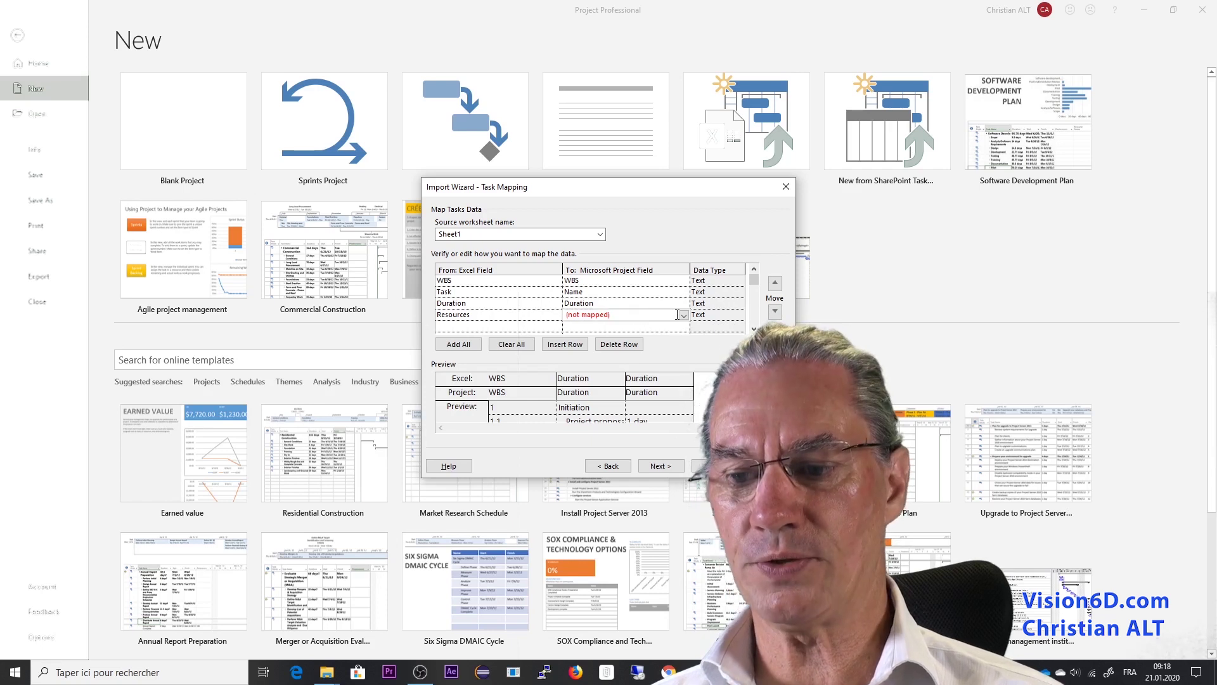
key("Delete")
left_click(685, 317)
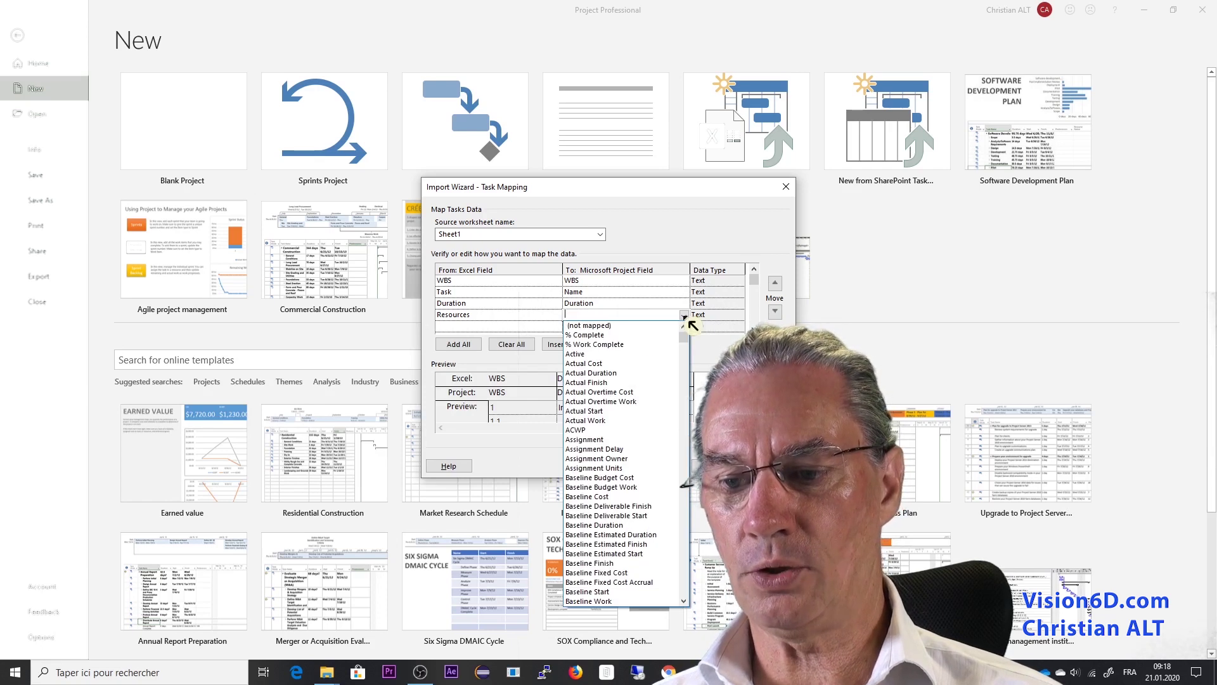
type("Recurring")
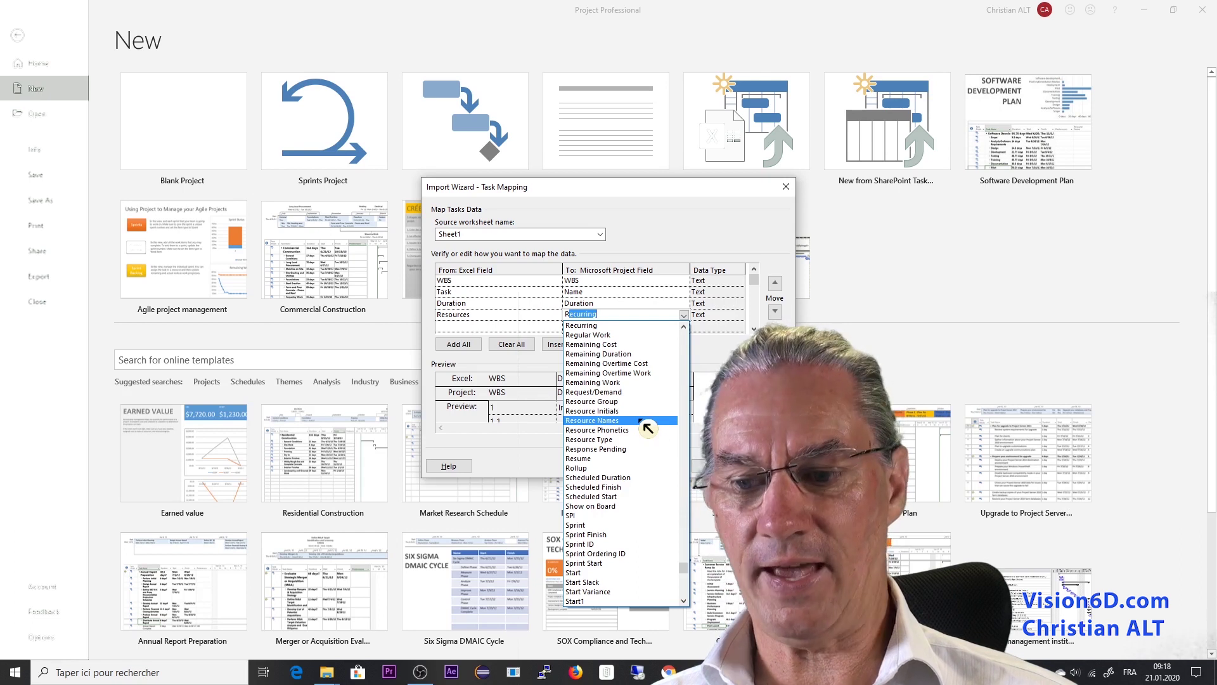
left_click(647, 421)
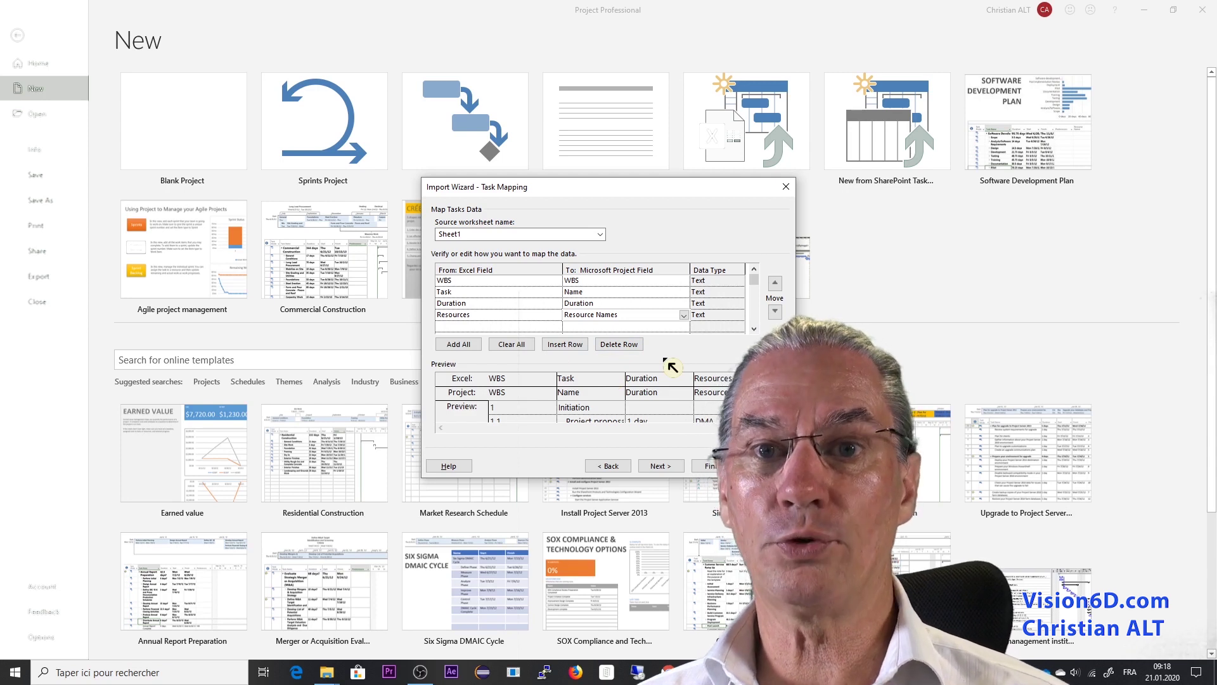
Finish the import into a 19-task Gantt schedule and select Project approval's 0-day duration.
left_click(674, 471)
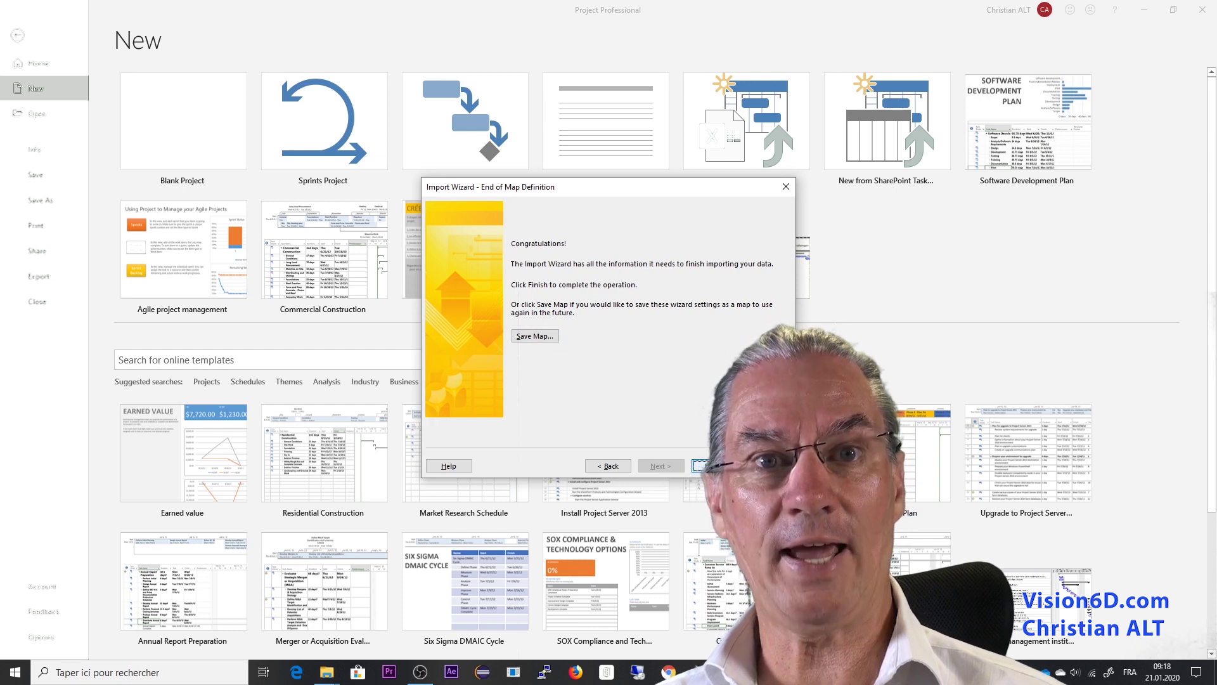
left_click(713, 466)
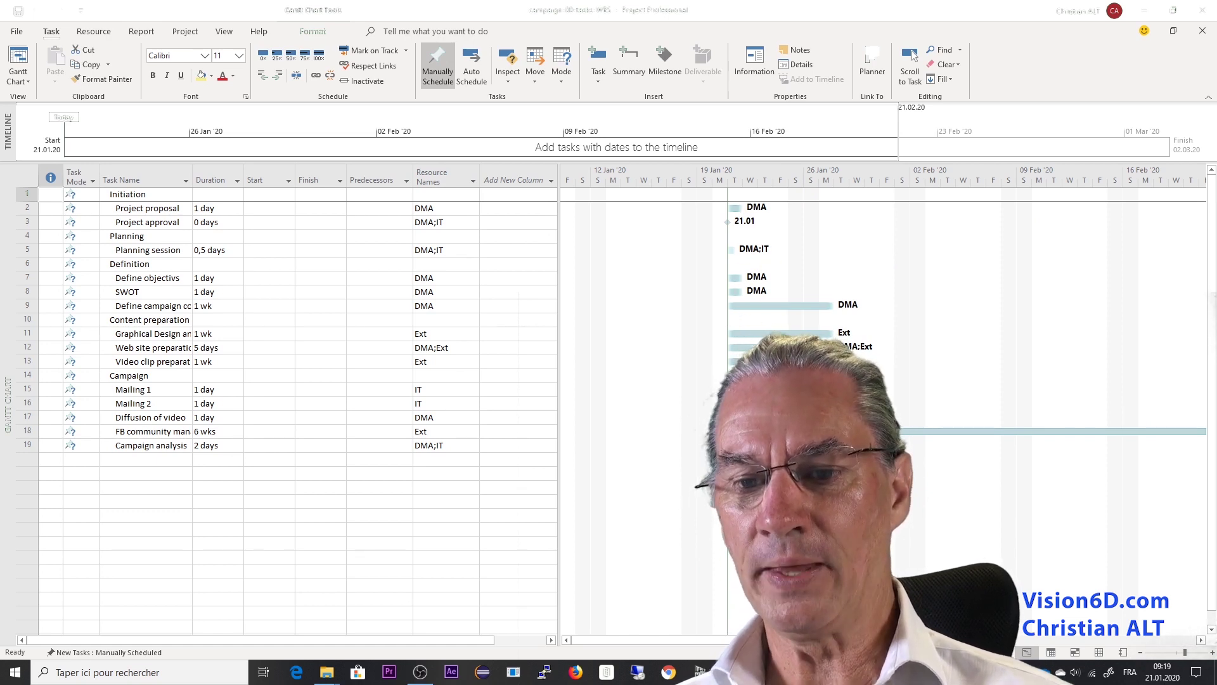
left_click(209, 222)
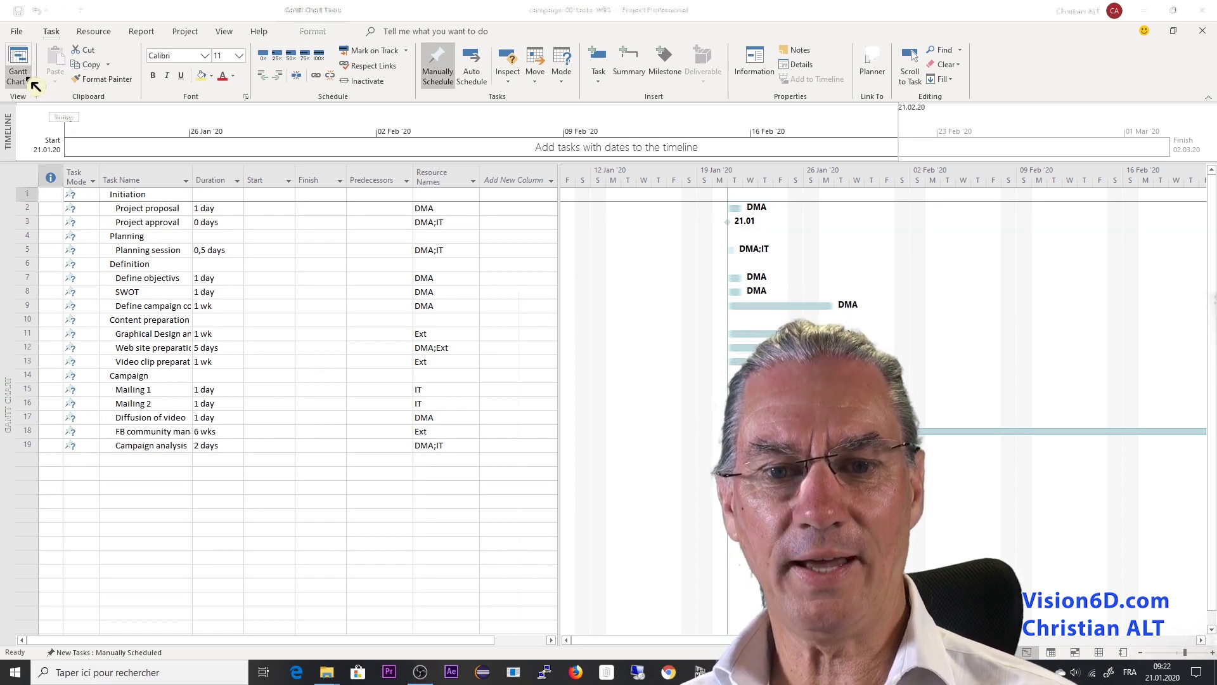
left_click(30, 81)
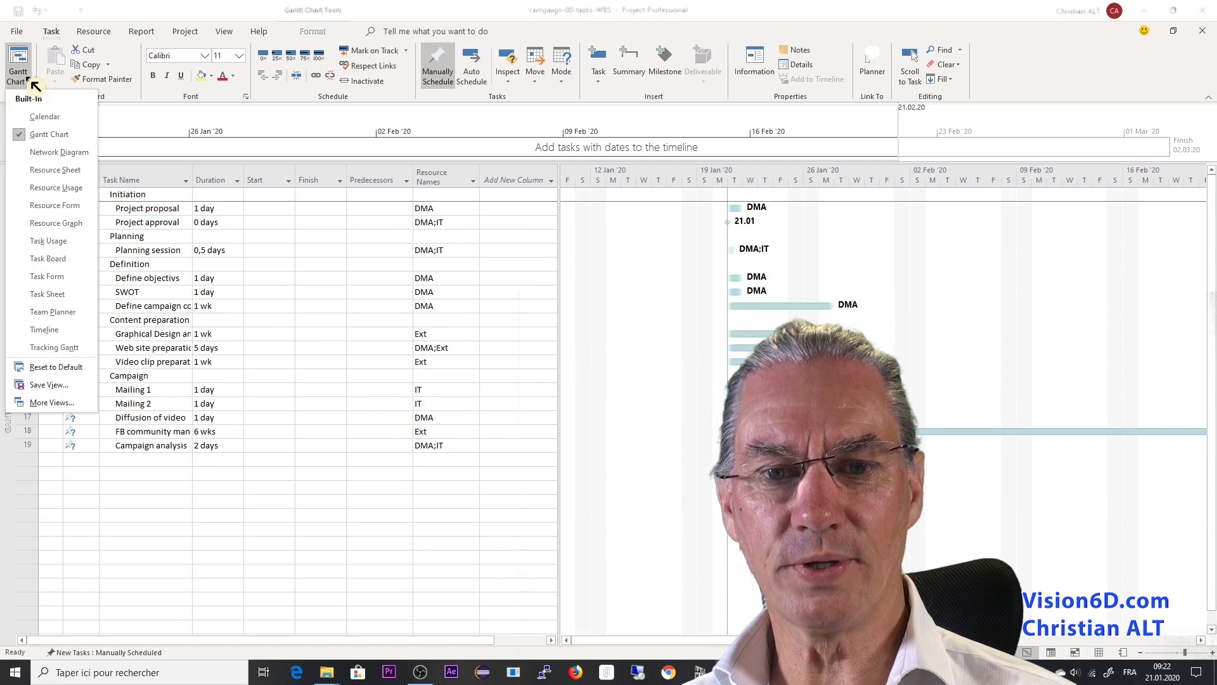
left_click(46, 171)
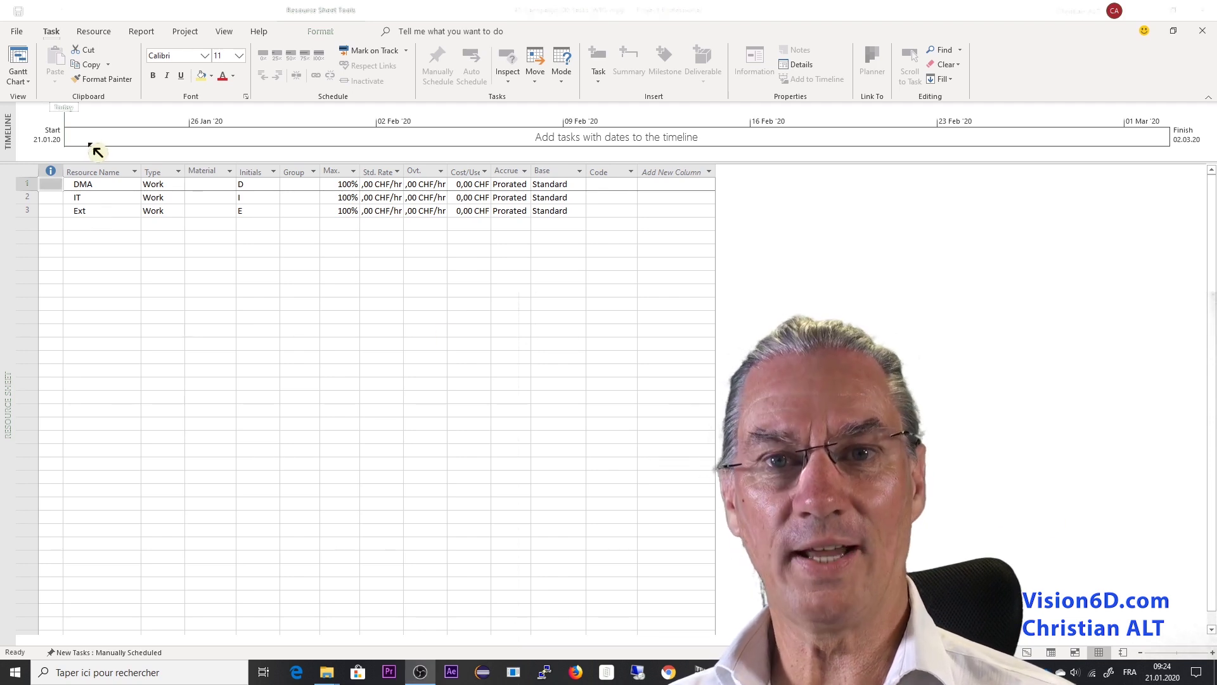
left_click(29, 57)
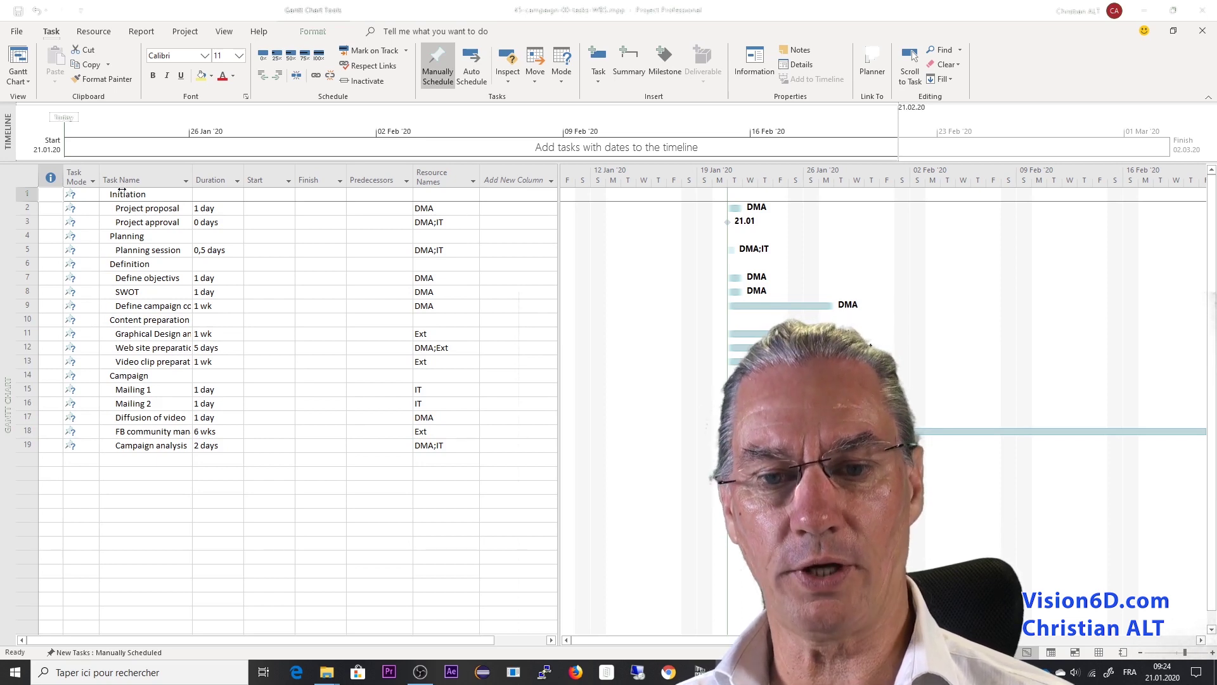
Insert a WBS column at the left of the task table and widen it to fit the codes.
right_click(61, 181)
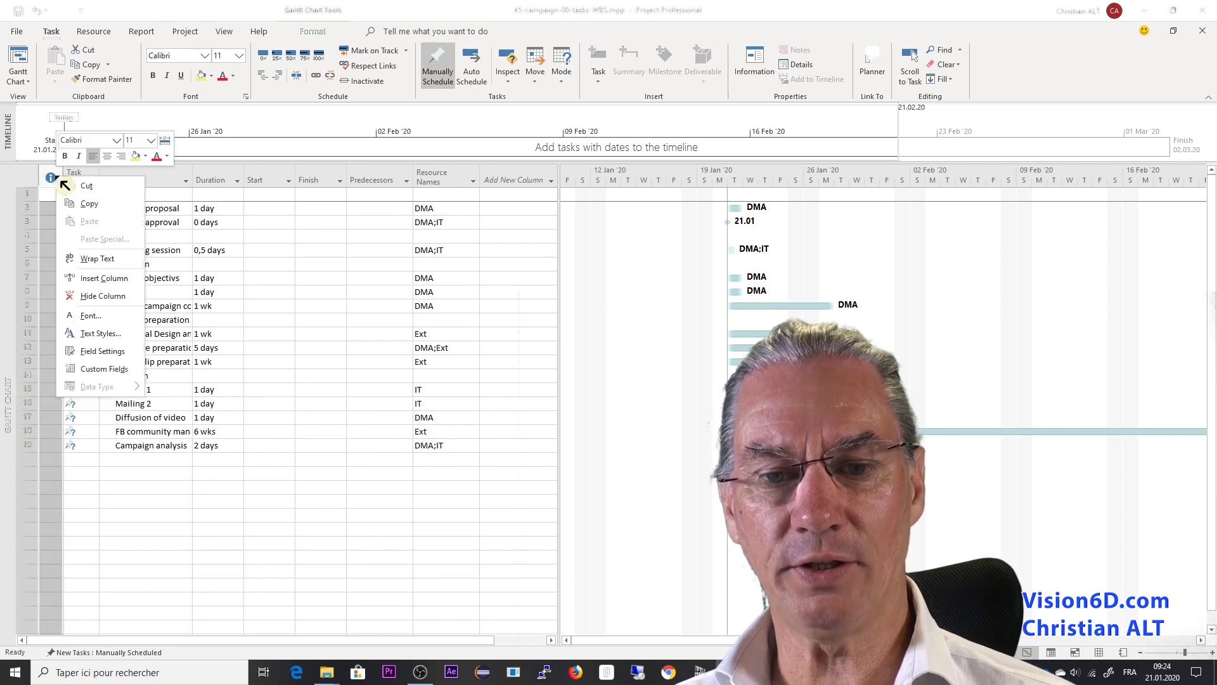
left_click(105, 277)
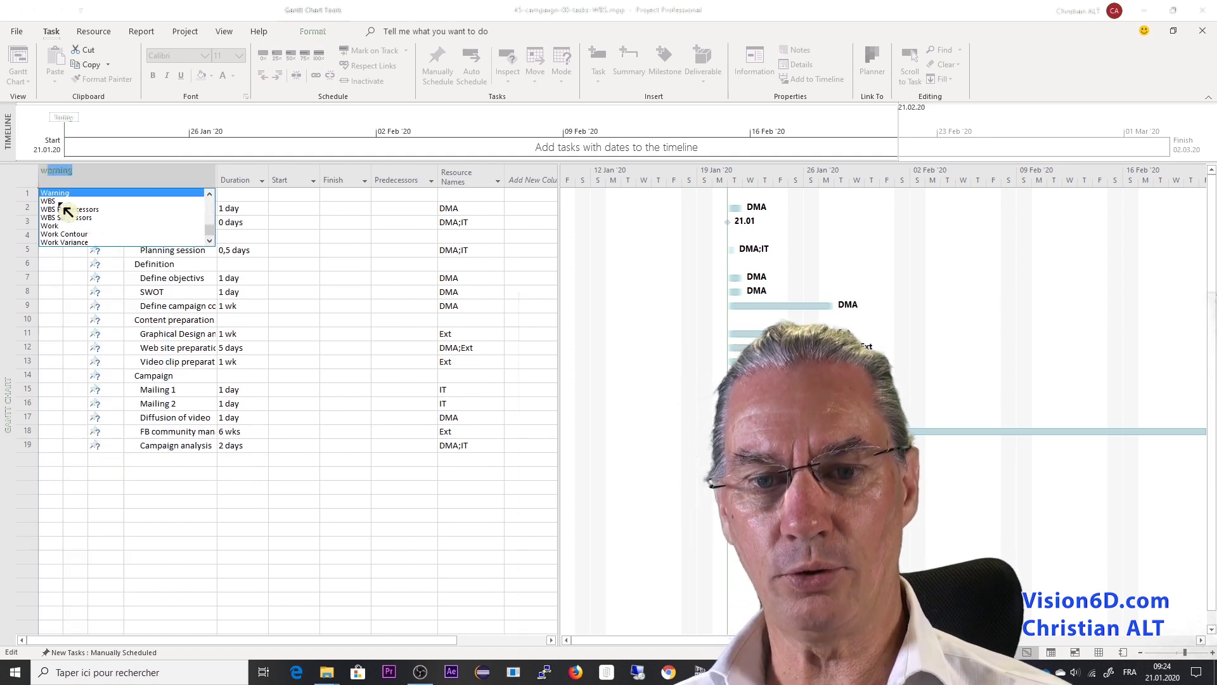
left_click(52, 201)
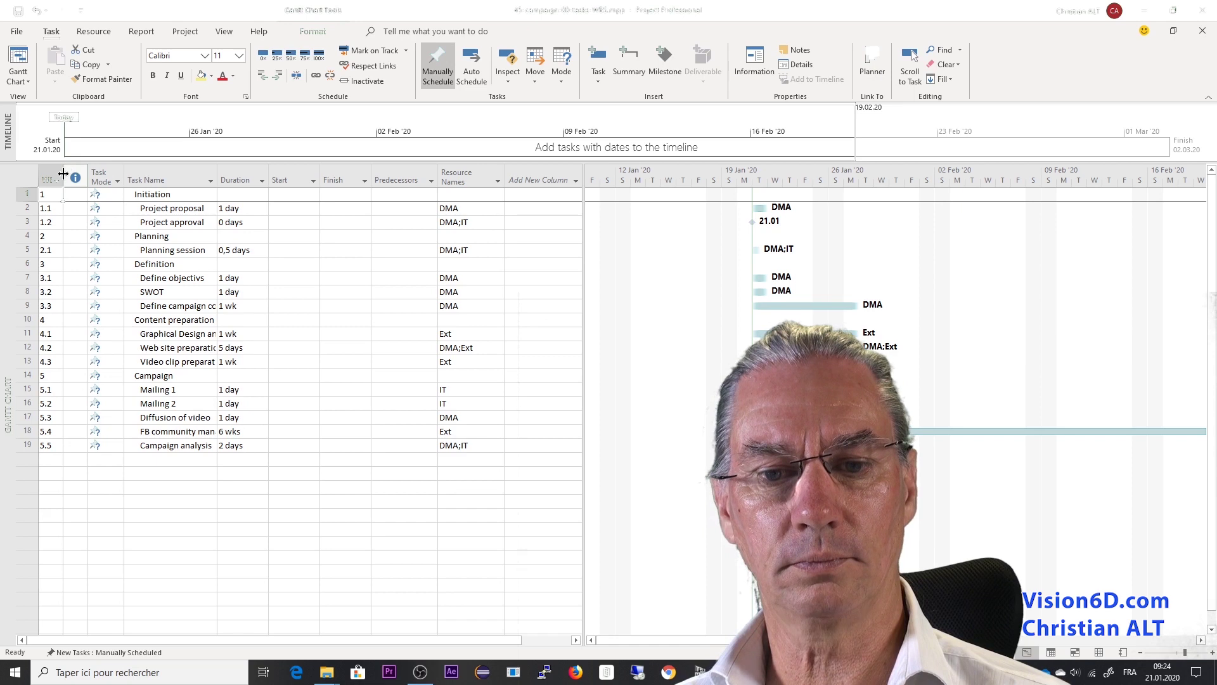
left_click_drag(63, 175, 78, 174)
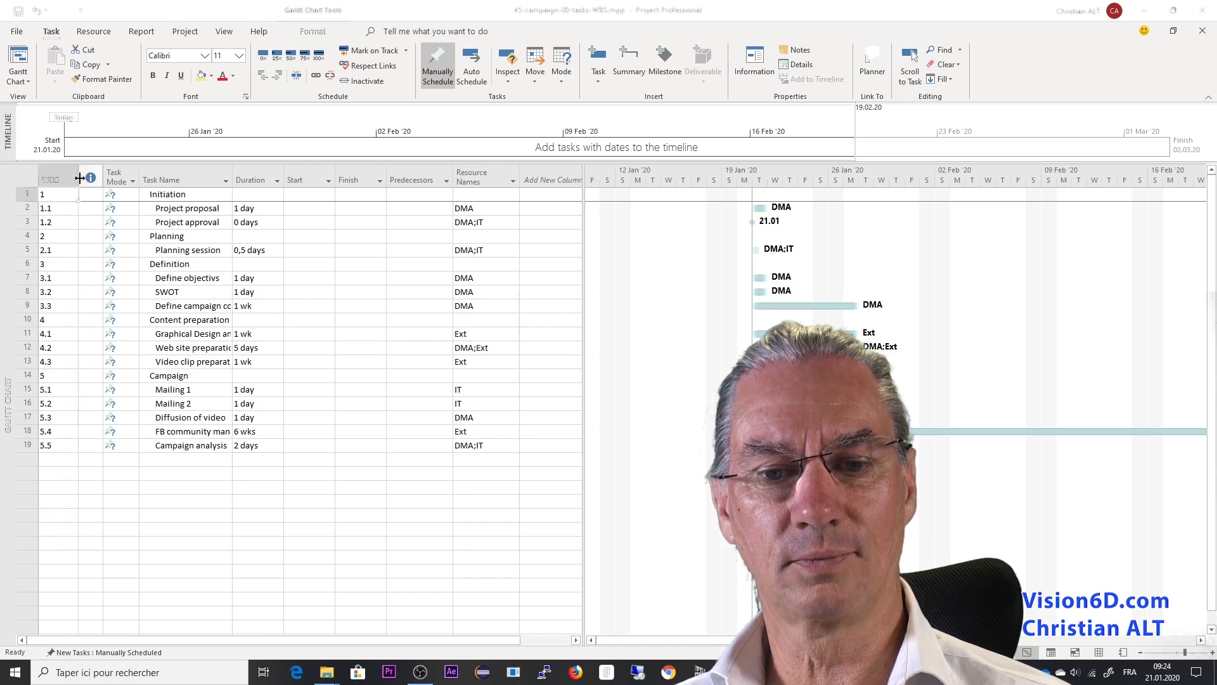